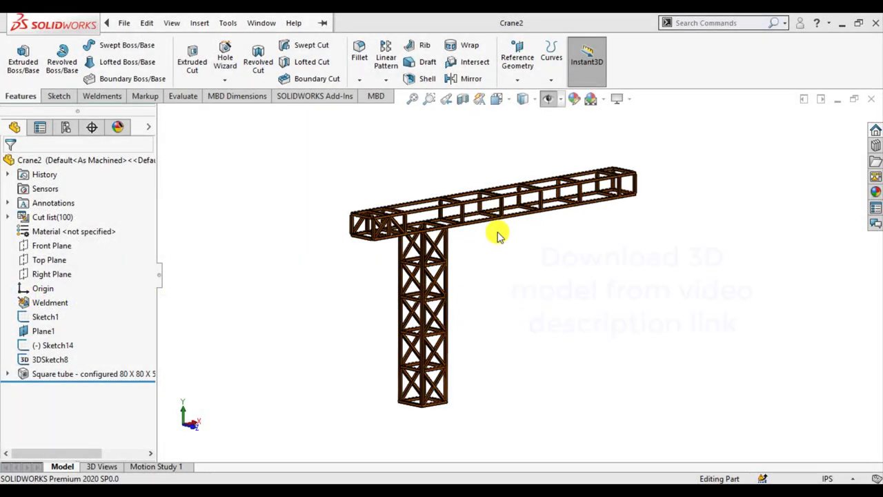
# Zoom and orbit the Crane2 weldment into a tilted oblique view to inspect it
pyautogui.scroll(-2, 499, 235)
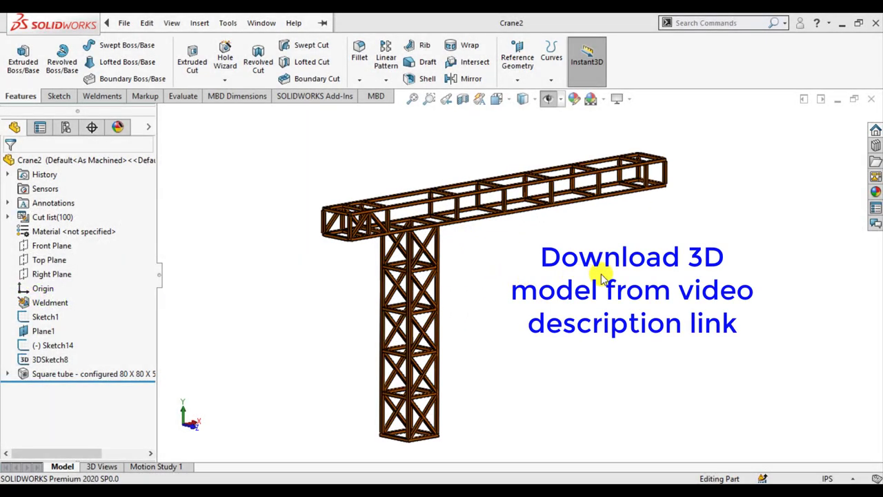
pyautogui.moveTo(601, 277)
pyautogui.mouseDown(button='middle')
pyautogui.moveTo(510, 353)
pyautogui.moveTo(532, 356)
pyautogui.moveTo(540, 310)
pyautogui.moveTo(583, 258)
pyautogui.moveTo(586, 315)
pyautogui.moveTo(594, 317)
pyautogui.mouseUp(button='middle')
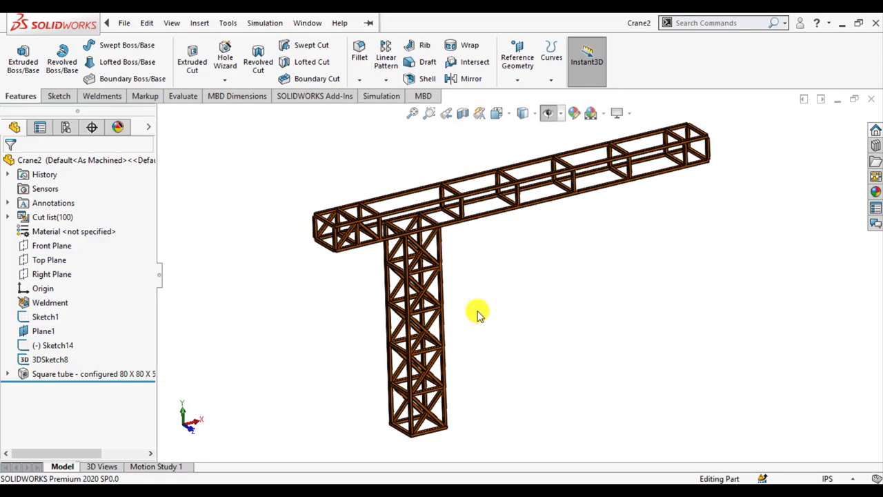
# Create a static study named 'Crane Simulation' and apply Plain Carbon Steel to all crane bodies
pyautogui.click(380, 96)
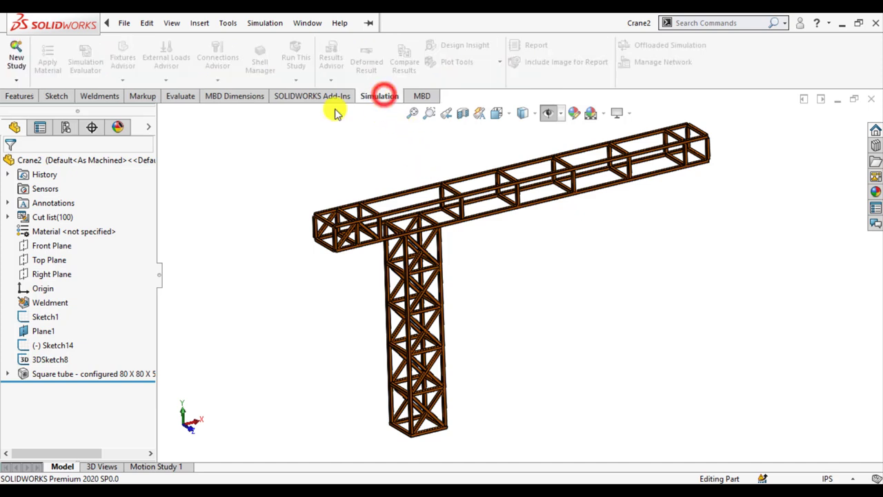
pyautogui.click(17, 58)
pyautogui.write('C')
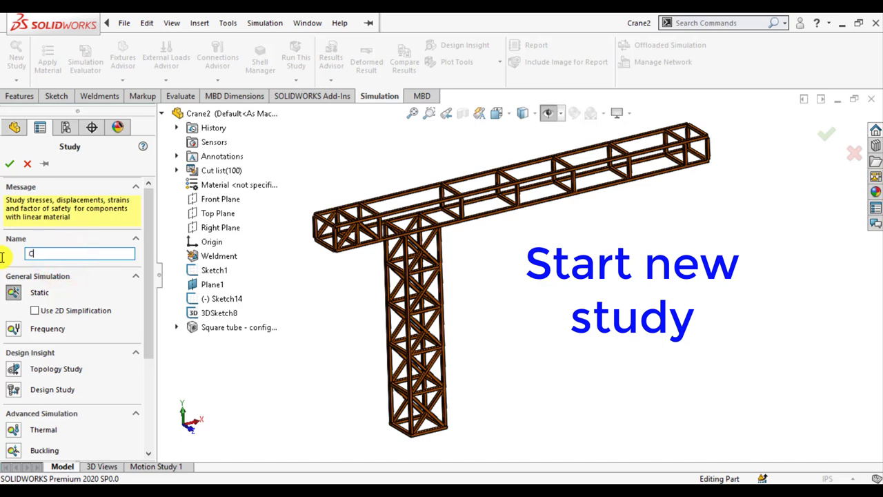
pyautogui.write('rane Simulation')
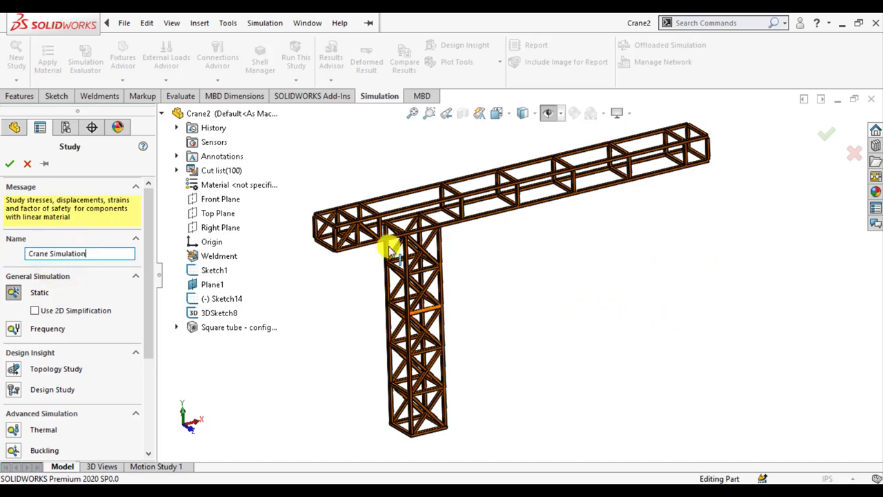
pyautogui.click(10, 165)
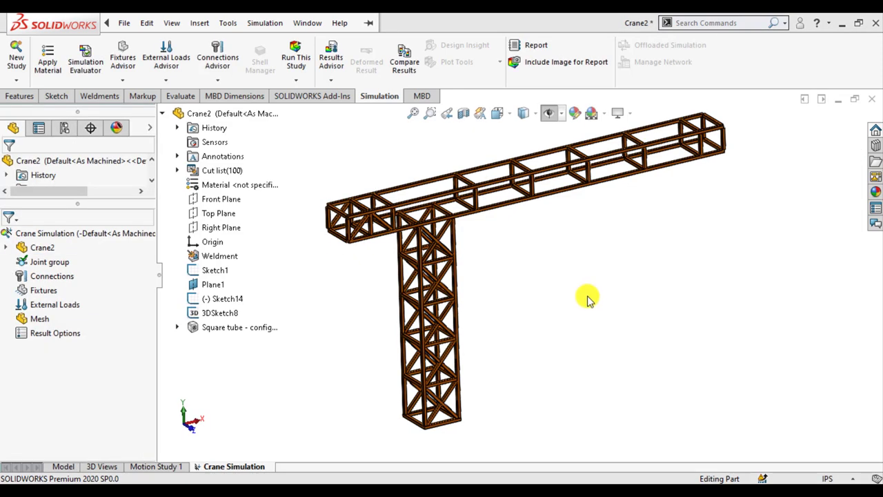
pyautogui.rightClick(35, 251)
pyautogui.moveTo(114, 274)
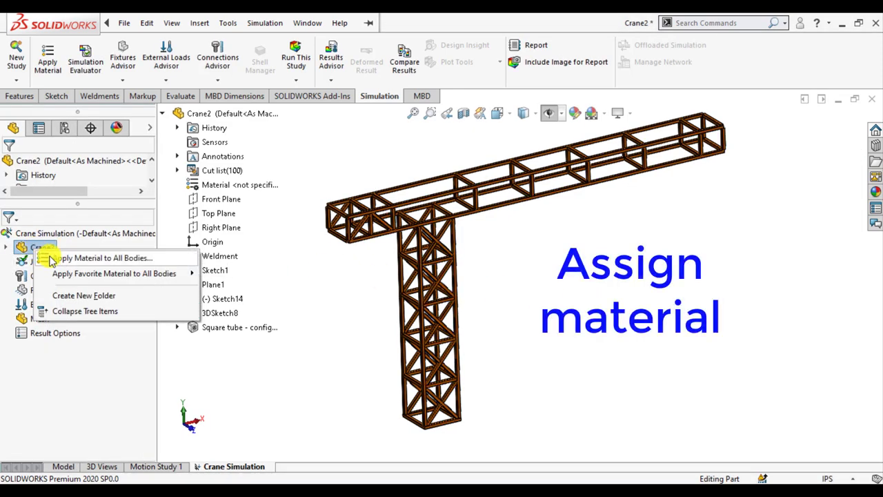
pyautogui.click(236, 274)
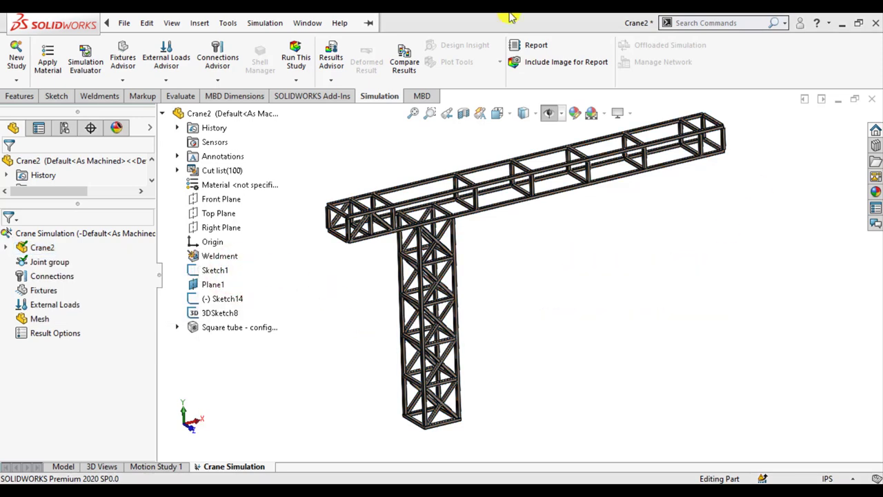
# Add a Fixed Geometry fixture (Fixed-1) on the four bottom joints of the tower base
pyautogui.rightClick(36, 293)
pyautogui.click(76, 330)
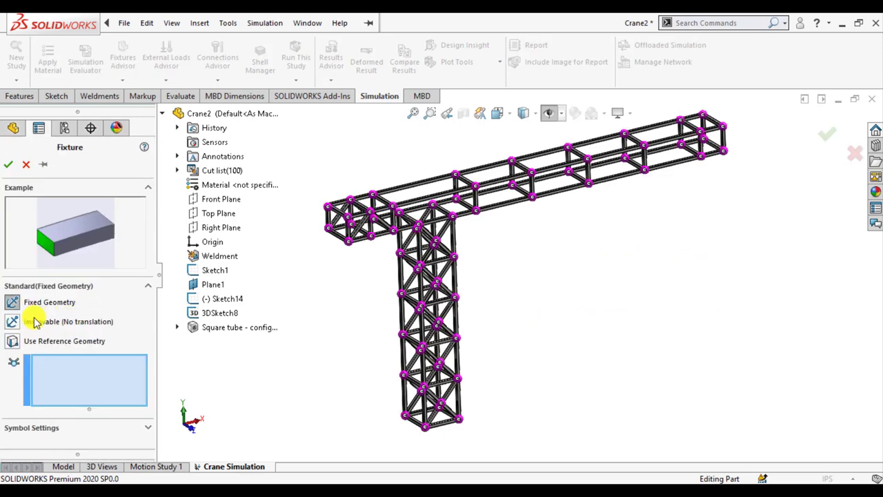
pyautogui.scroll(-3, 429, 414)
pyautogui.scroll(-2, 441, 412)
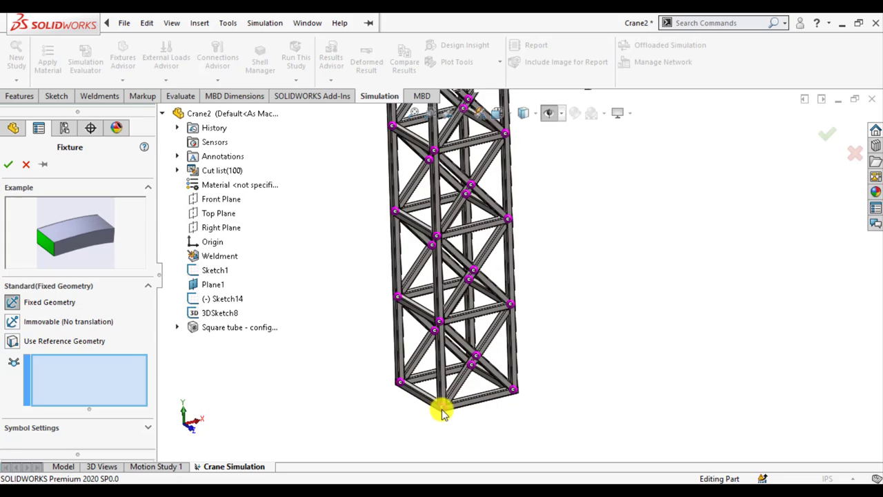
pyautogui.scroll(-3, 442, 413)
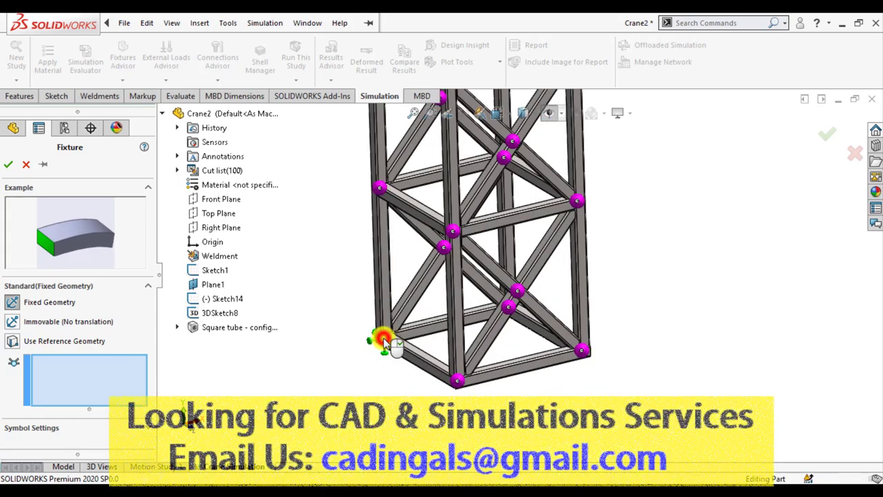
pyautogui.click(384, 337)
pyautogui.click(457, 382)
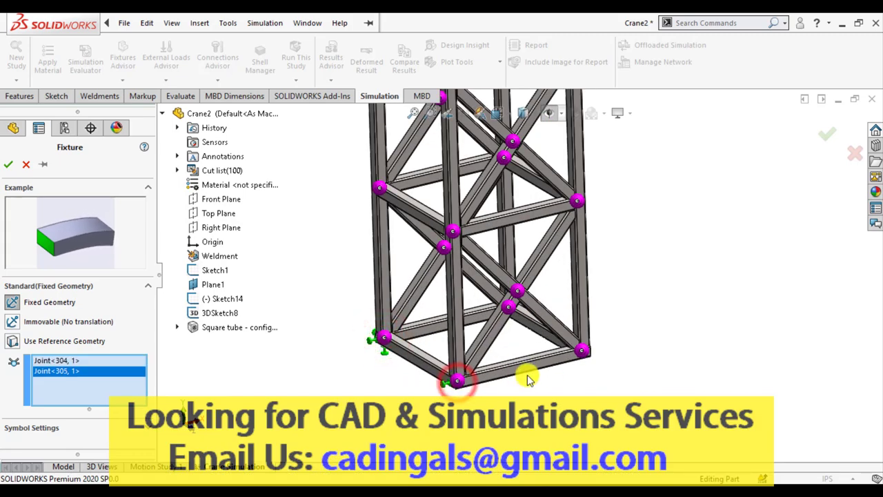
pyautogui.click(583, 352)
pyautogui.moveTo(509, 385); pyautogui.dragTo(466, 413, button='middle')
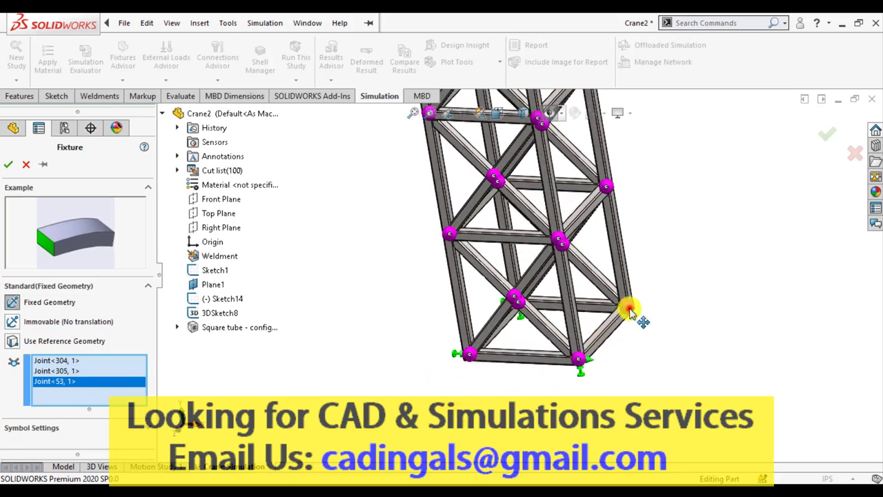
pyautogui.click(627, 308)
pyautogui.click(7, 160)
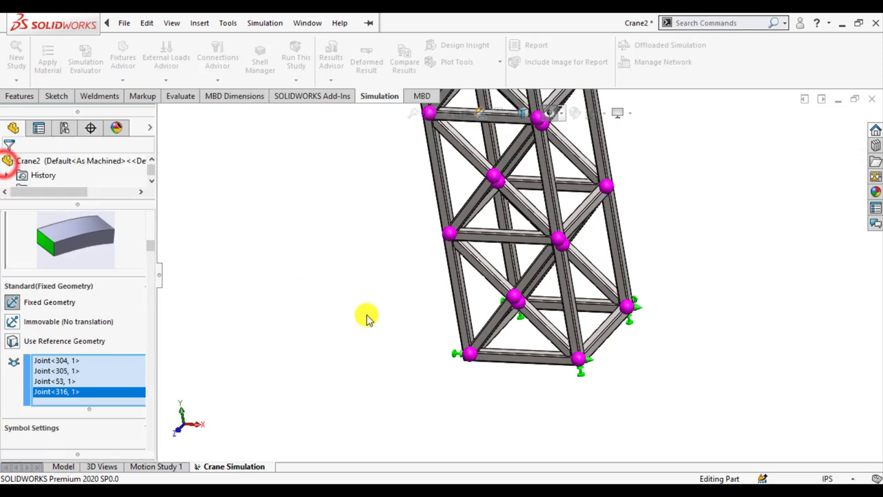
pyautogui.press('Return')
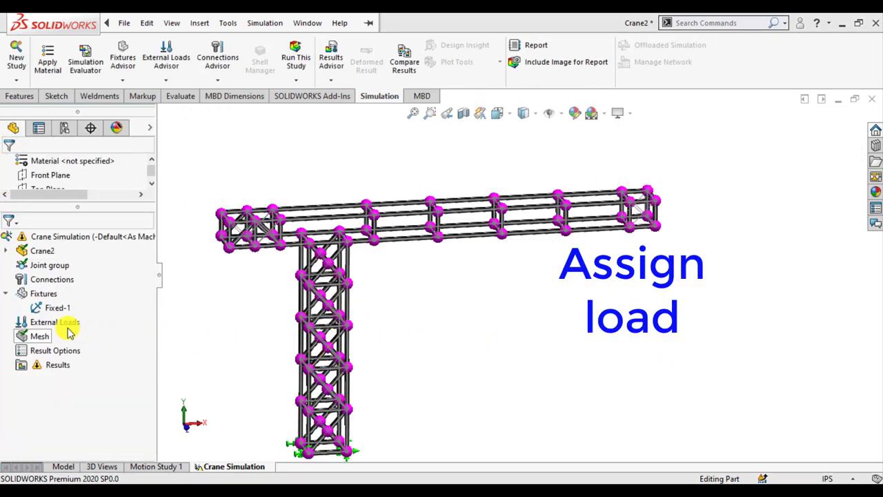
# Start a Force/Torque load on Joints 319, 123, 109 and 291 at the boom's far end
pyautogui.rightClick(52, 329)
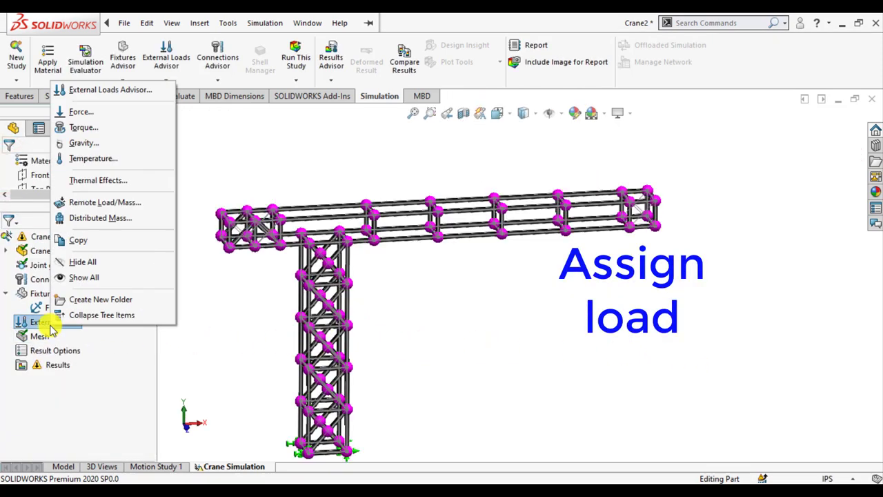
pyautogui.click(86, 113)
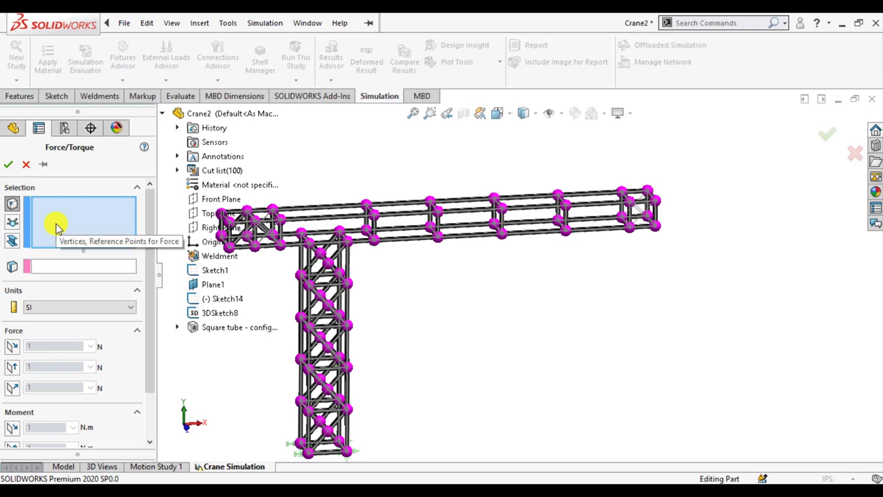
pyautogui.click(14, 224)
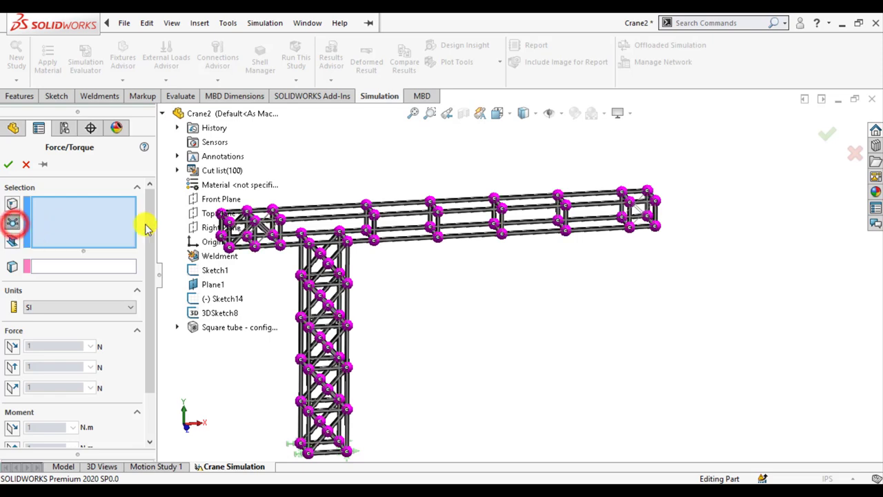
pyautogui.scroll(-3, 623, 203)
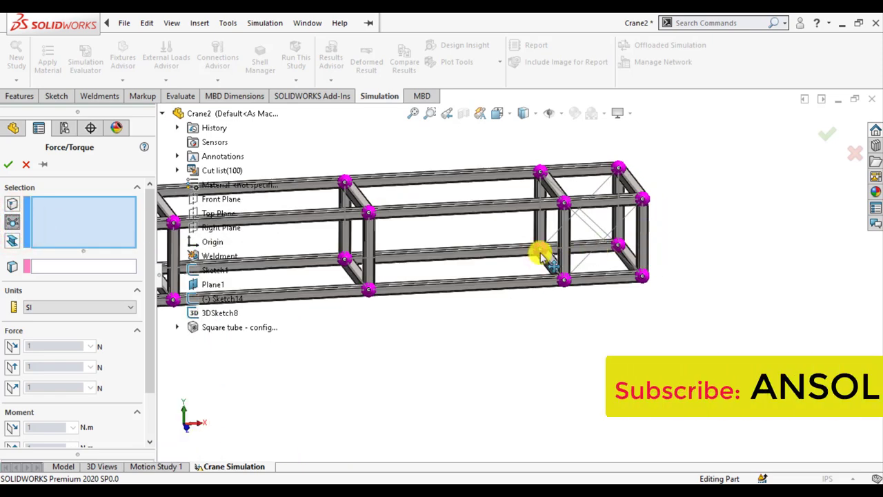
pyautogui.click(538, 255)
pyautogui.click(565, 281)
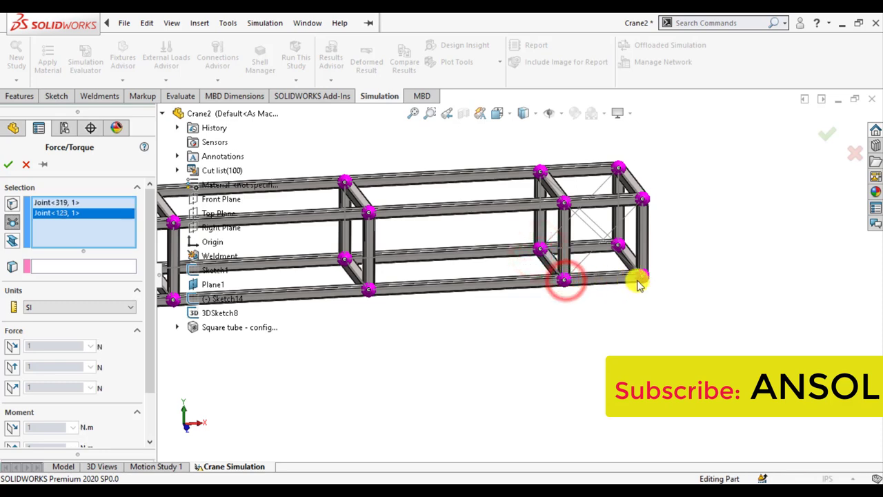
pyautogui.click(641, 280)
pyautogui.click(617, 248)
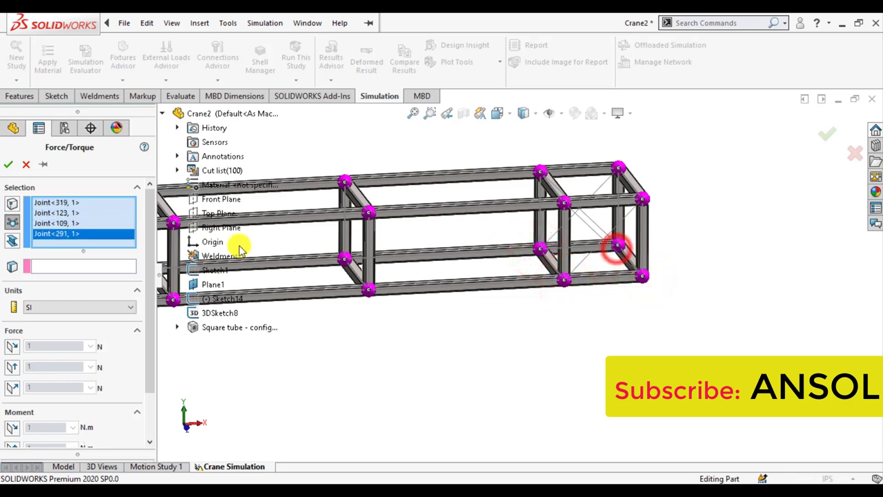
pyautogui.click(55, 269)
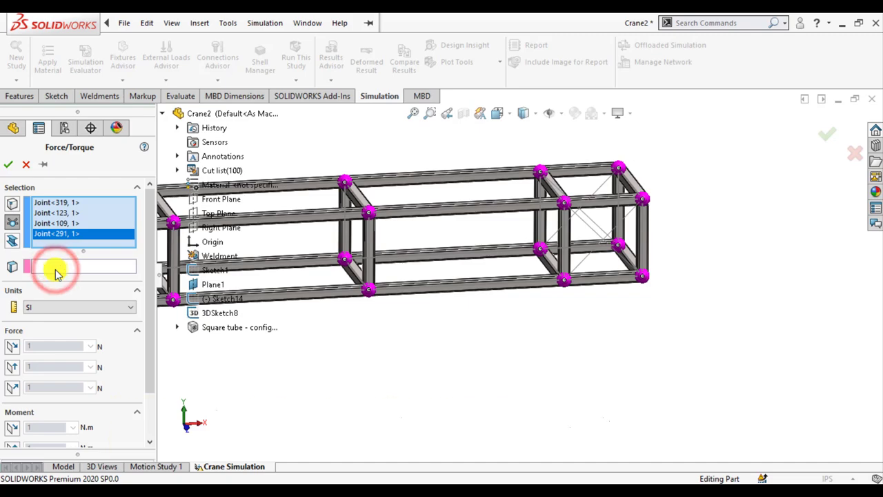
pyautogui.scroll(5, 510, 297)
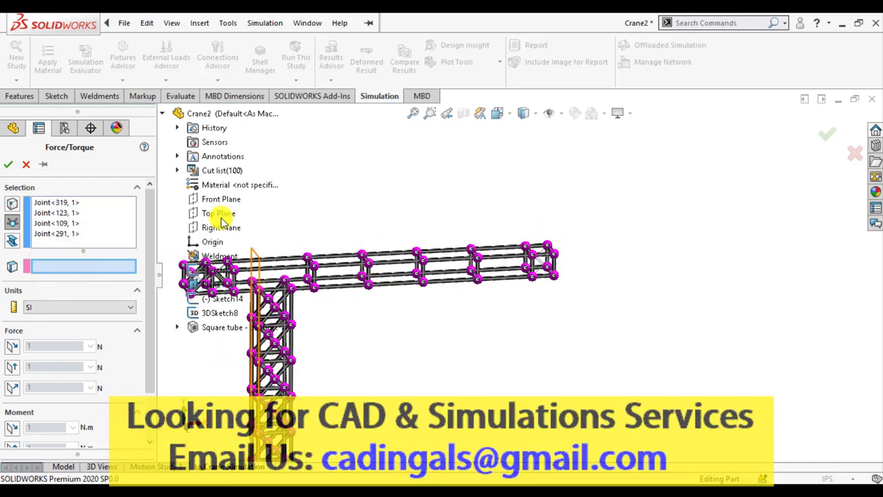
# Set the force to 2000 N along Front Plane direction 2, reversed, with symbol size 200
pyautogui.click(211, 199)
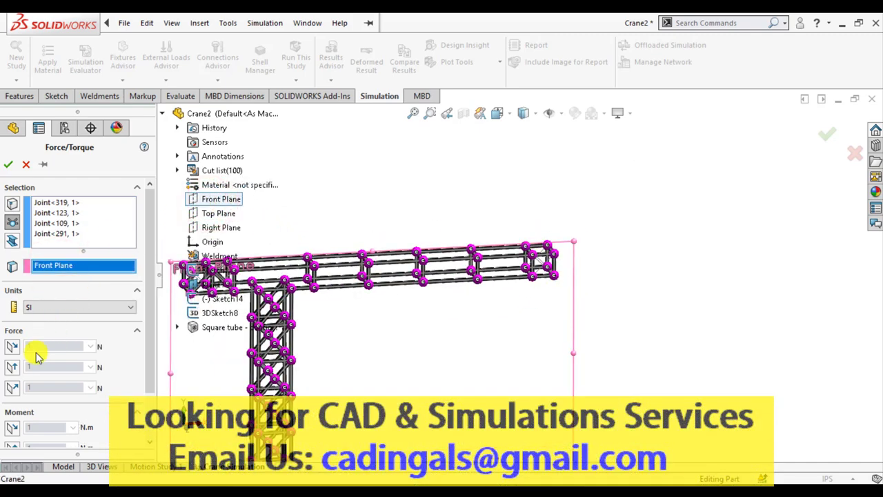
pyautogui.click(14, 367)
pyautogui.write('2')
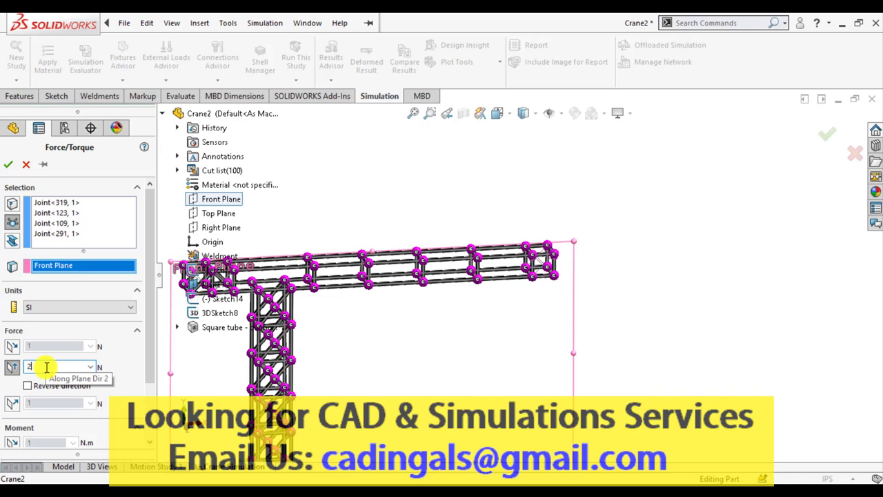
pyautogui.write('000')
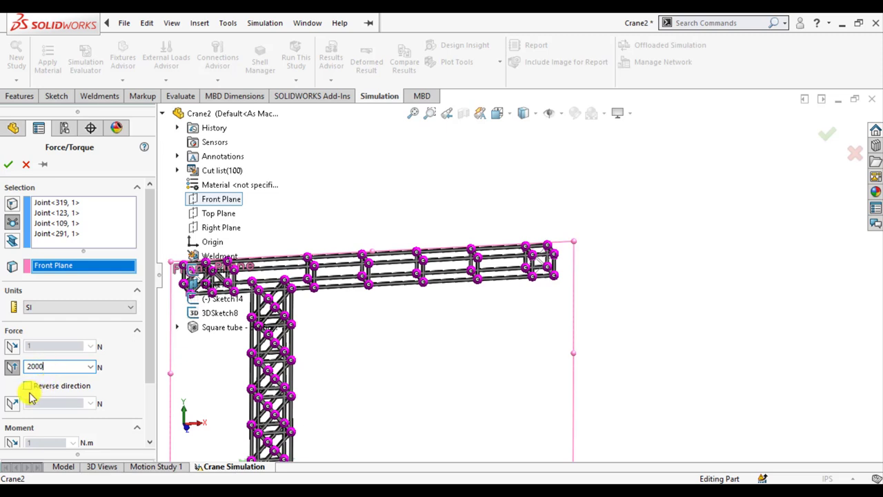
pyautogui.moveTo(145, 345); pyautogui.dragTo(142, 419)
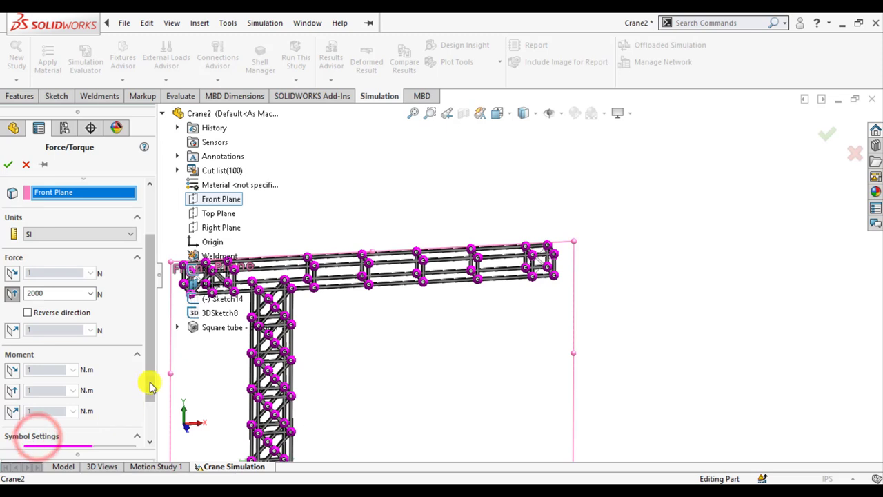
pyautogui.moveTo(145, 383); pyautogui.dragTo(147, 414)
pyautogui.click(71, 418)
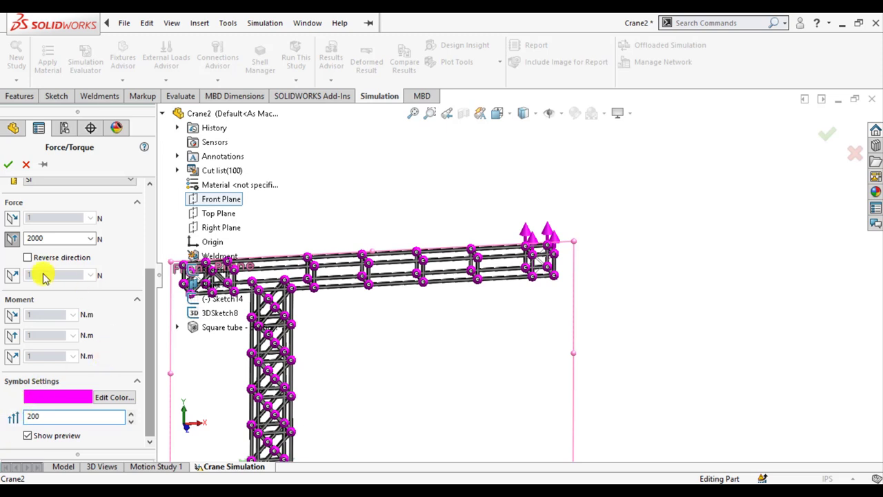
pyautogui.click(9, 164)
# Run the Crane Simulation study and open the Stress1 plot's definition for editing
pyautogui.scroll(-3, 607, 207)
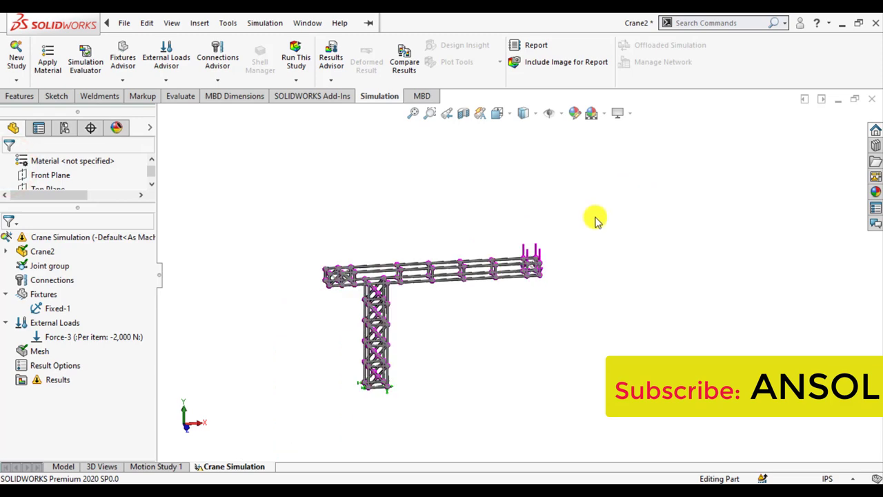
pyautogui.scroll(3, 447, 351)
pyautogui.scroll(-3, 591, 292)
pyautogui.scroll(-1, 406, 383)
pyautogui.scroll(2, 406, 384)
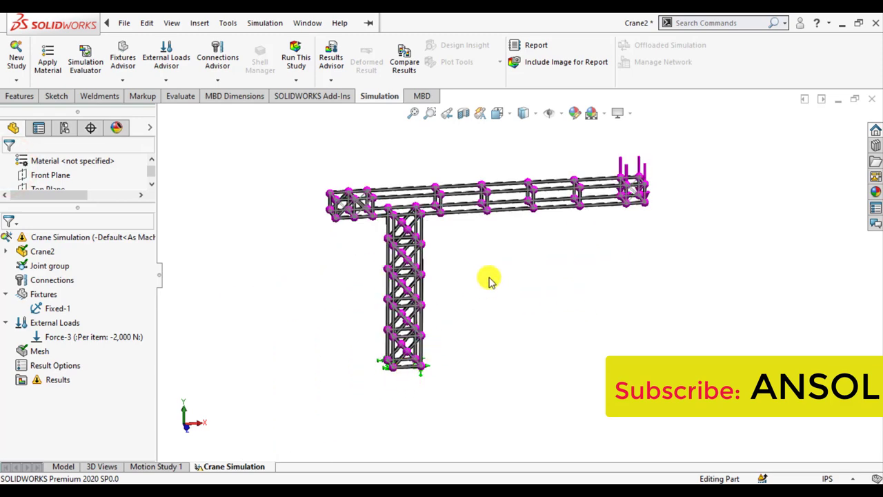
pyautogui.scroll(1, 498, 222)
pyautogui.click(295, 57)
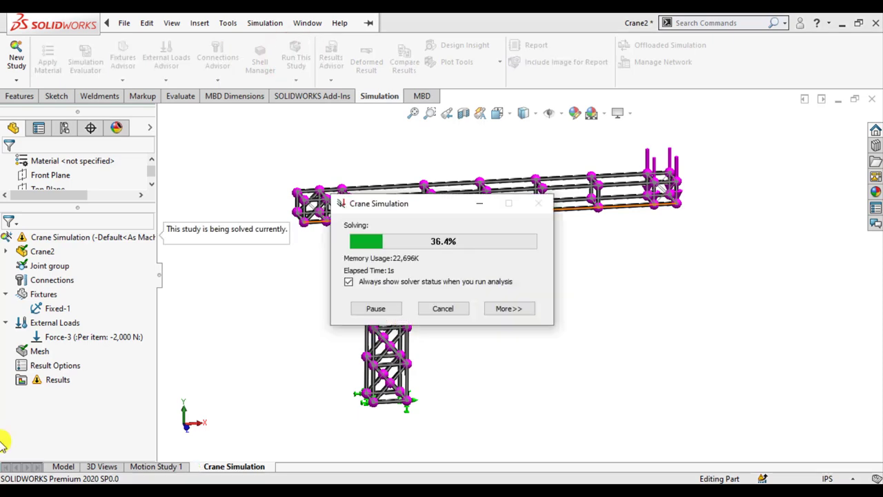
pyautogui.rightClick(65, 394)
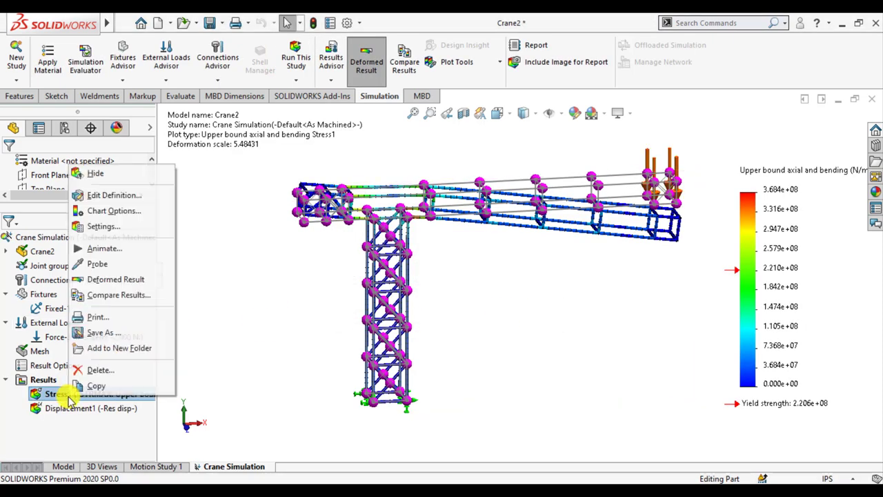
pyautogui.click(102, 197)
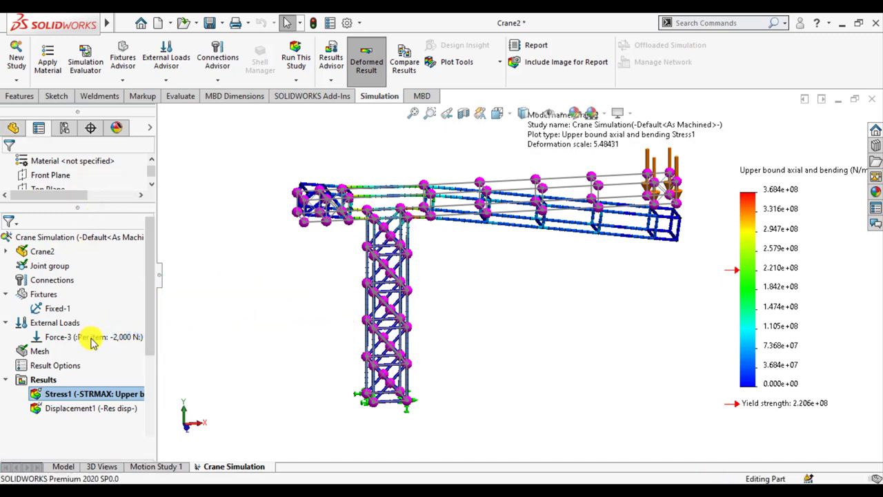
# Set the Stress1 plot to N/mm^2 (MPa) units with a floating legend number format
pyautogui.click(74, 247)
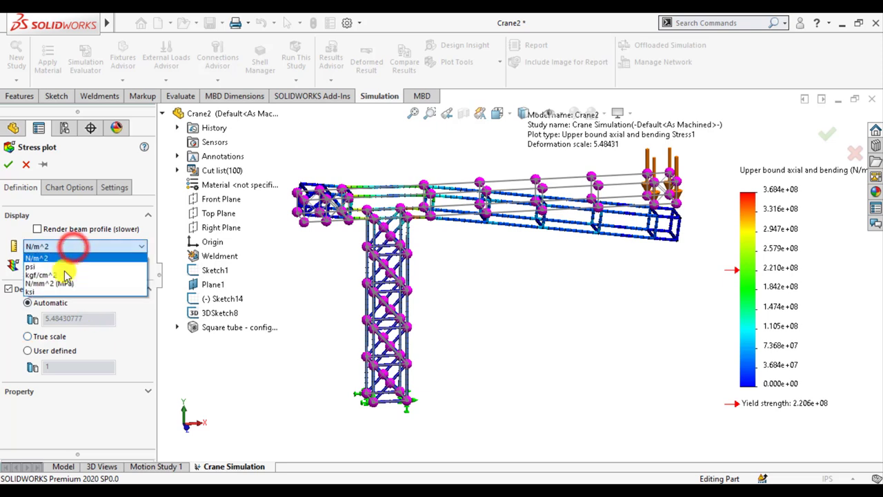
pyautogui.click(60, 280)
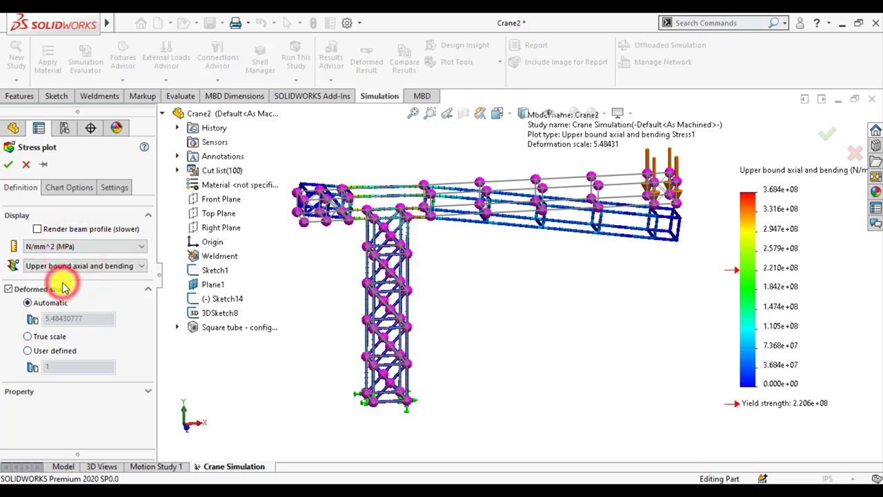
pyautogui.click(65, 189)
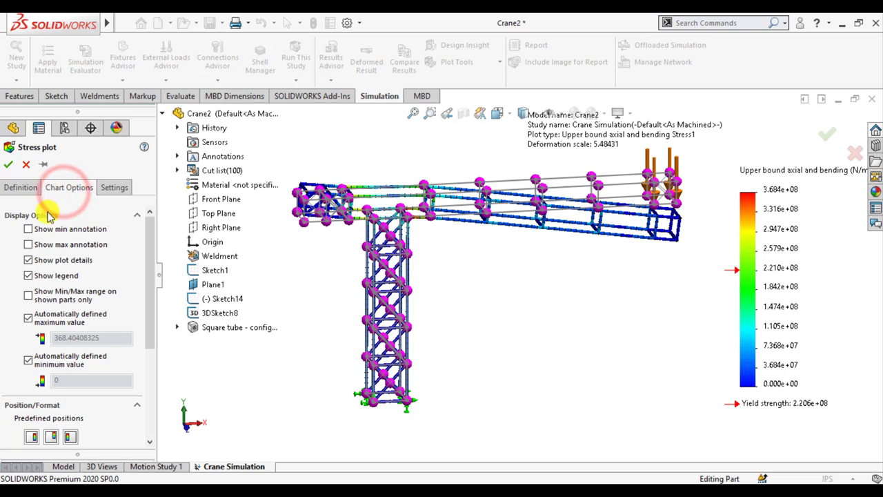
pyautogui.scroll(-3, 10, 326)
pyautogui.click(36, 391)
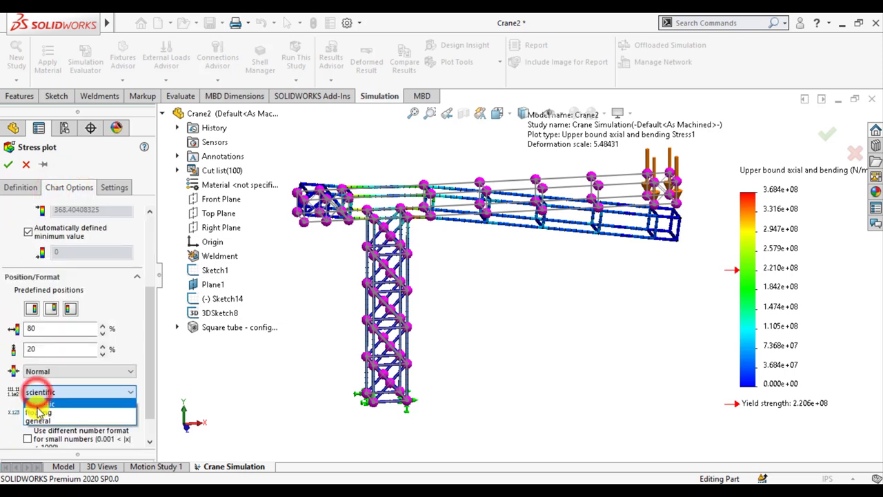
pyautogui.click(37, 412)
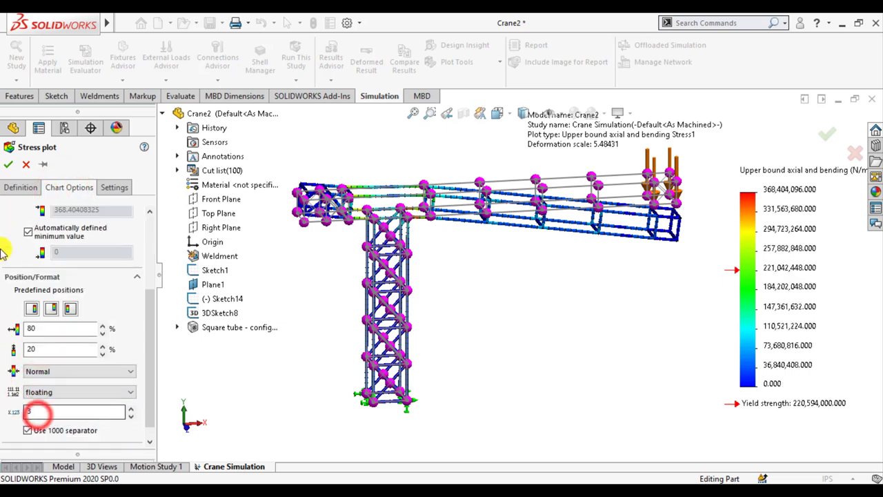
pyautogui.click(11, 164)
pyautogui.click(578, 279)
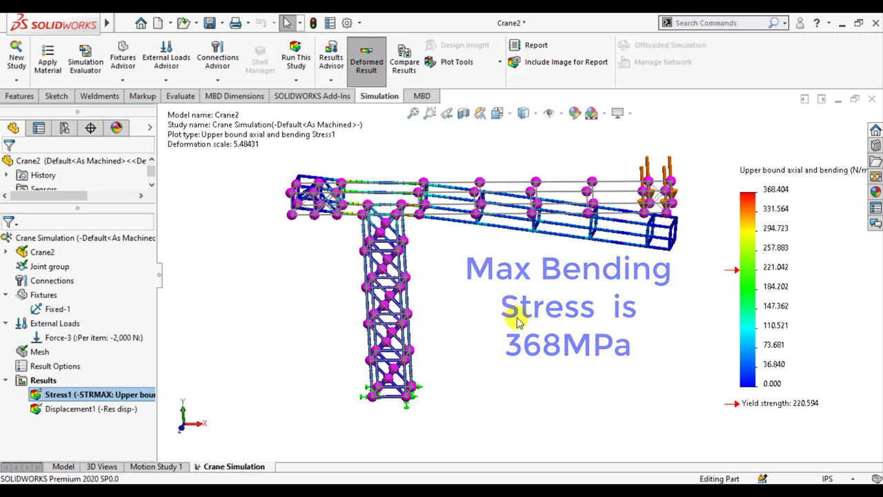
# Animate the Stress1 deformation near the T-junction, then close it and display Displacement1
pyautogui.rightClick(95, 394)
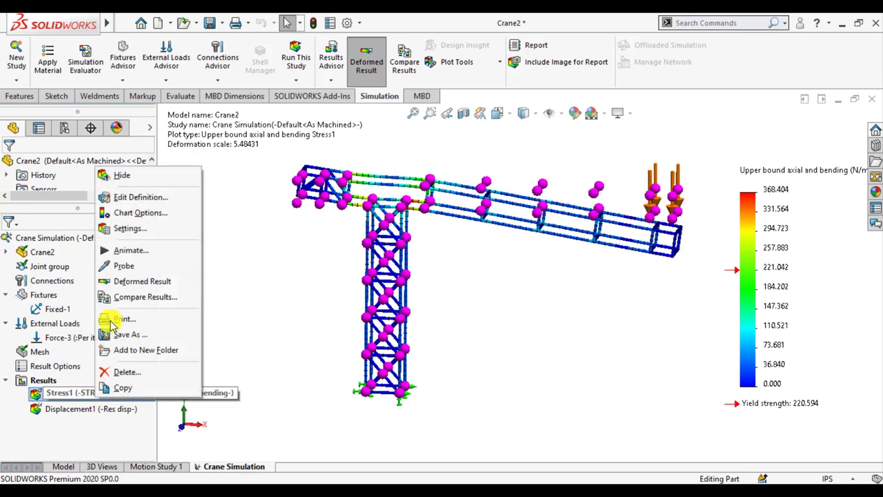
pyautogui.click(128, 250)
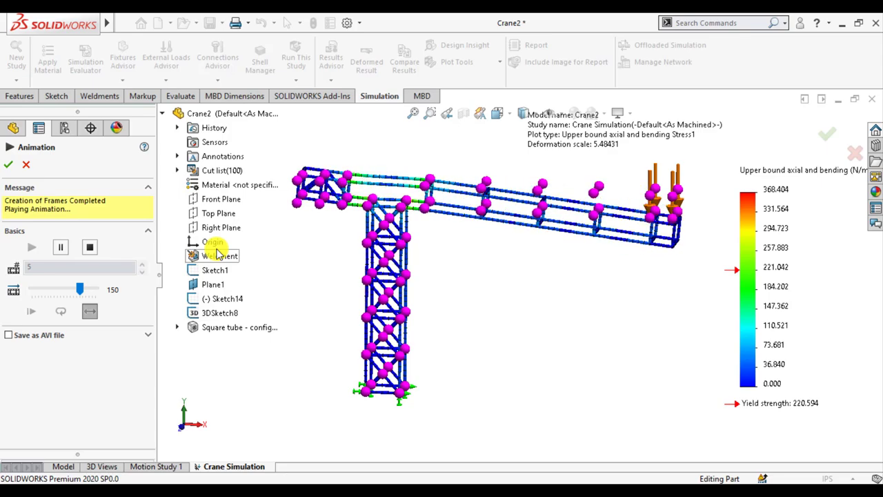
pyautogui.scroll(-3, 396, 200)
pyautogui.scroll(-3, 402, 210)
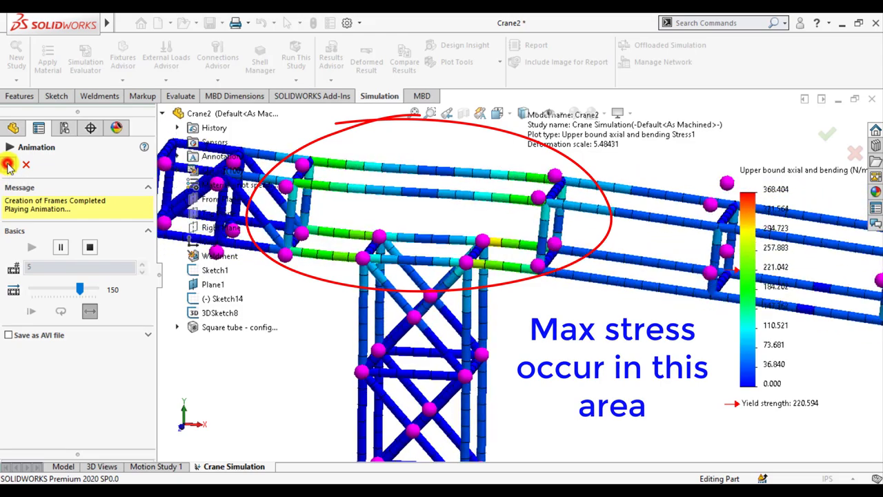
pyautogui.click(10, 168)
pyautogui.click(69, 412)
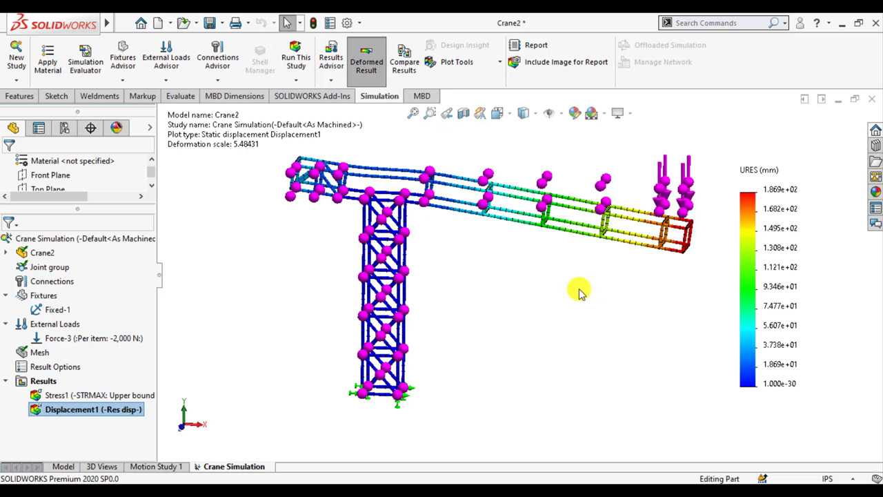
# Animate the Displacement1 result, stop it, and define a Factor of Safety plot
pyautogui.rightClick(88, 412)
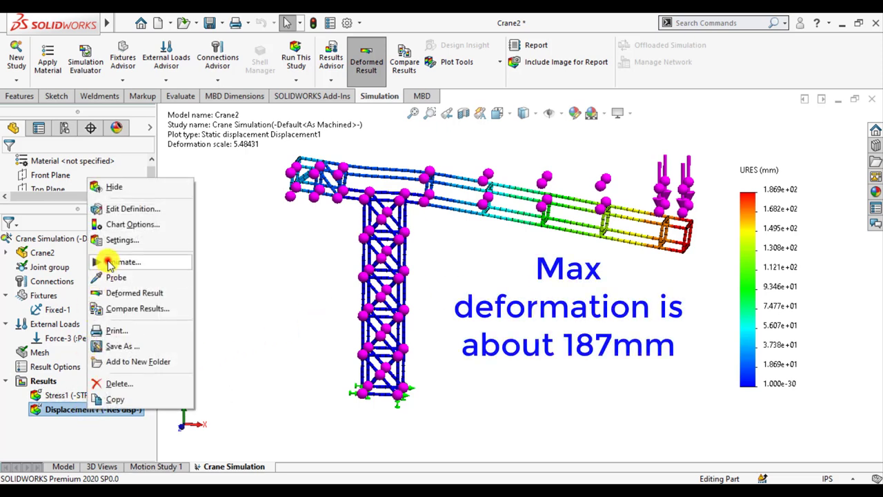
pyautogui.click(109, 262)
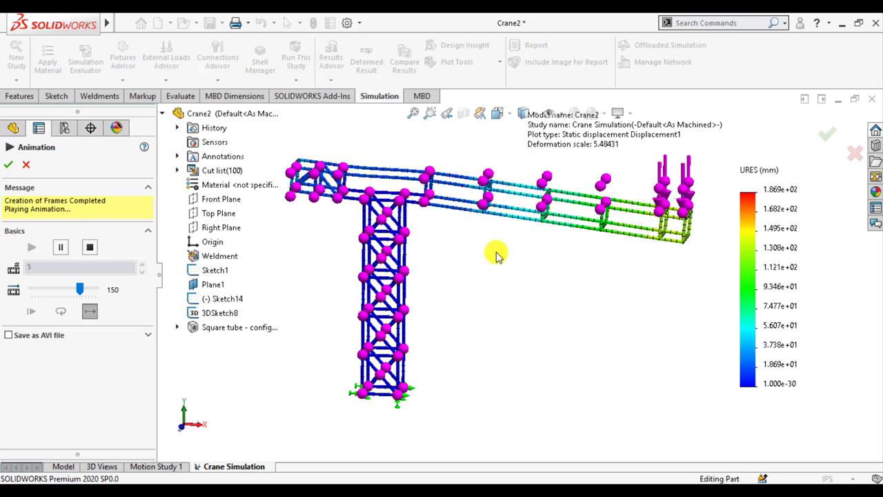
pyautogui.click(8, 164)
pyautogui.rightClick(36, 386)
pyautogui.click(77, 153)
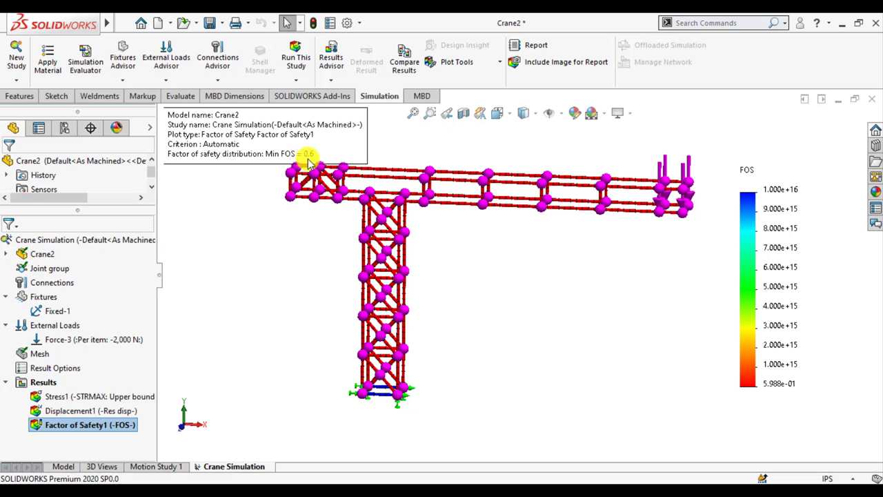
# Edit the Factor of Safety1 definition to plot only selected bodies
pyautogui.rightClick(49, 427)
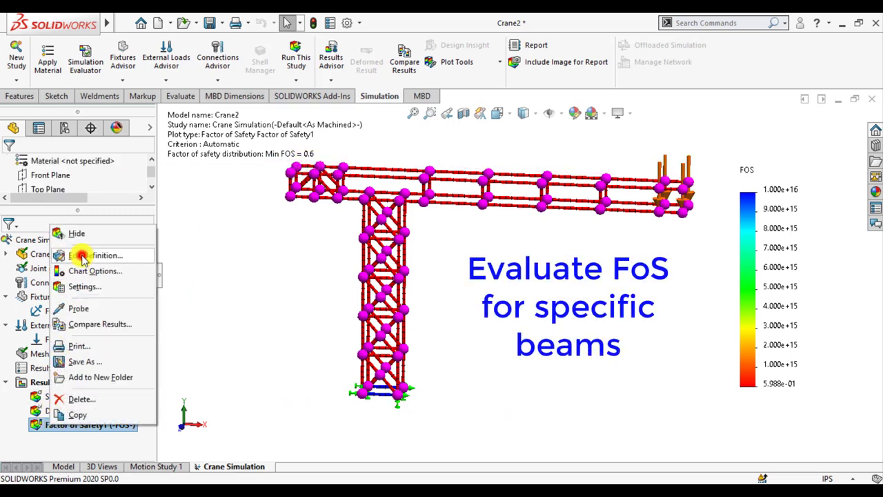
pyautogui.click(81, 257)
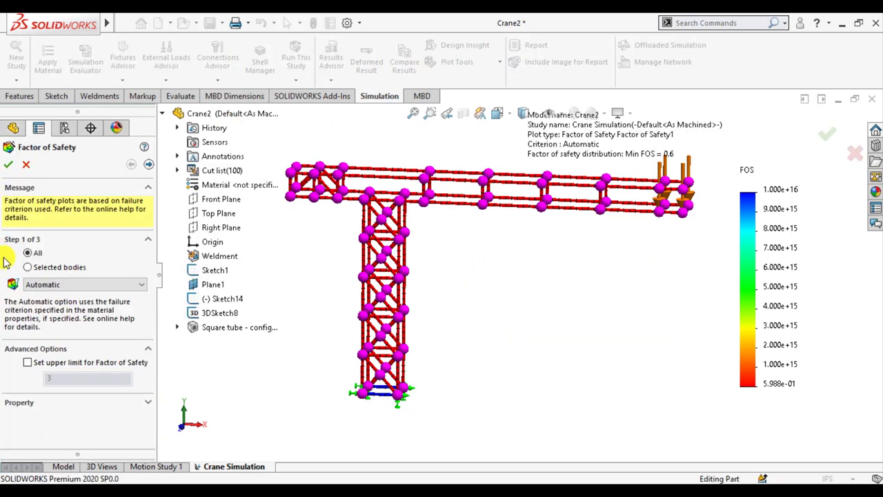
pyautogui.click(28, 267)
pyautogui.scroll(-1, 405, 187)
pyautogui.scroll(-3, 350, 203)
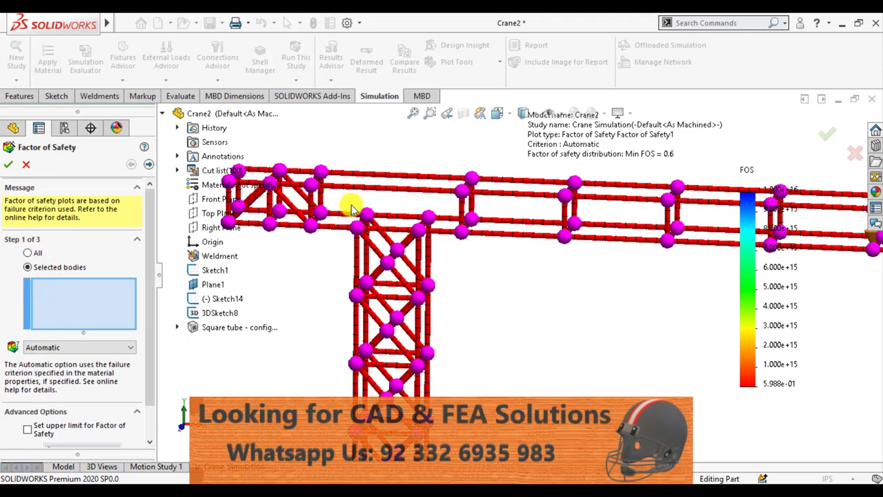
pyautogui.scroll(-3, 337, 247)
# Select two lower boom rails plus cross, diagonal and vertical tubes around the junction
pyautogui.click(341, 255)
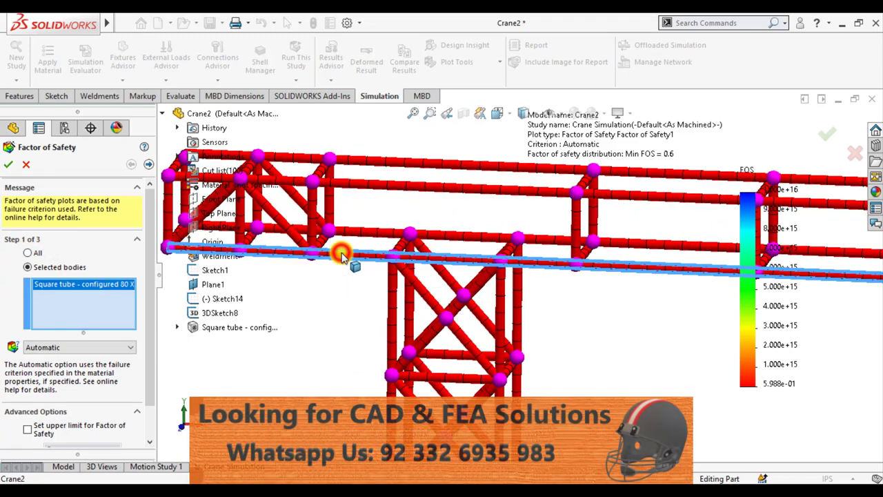
pyautogui.click(351, 260)
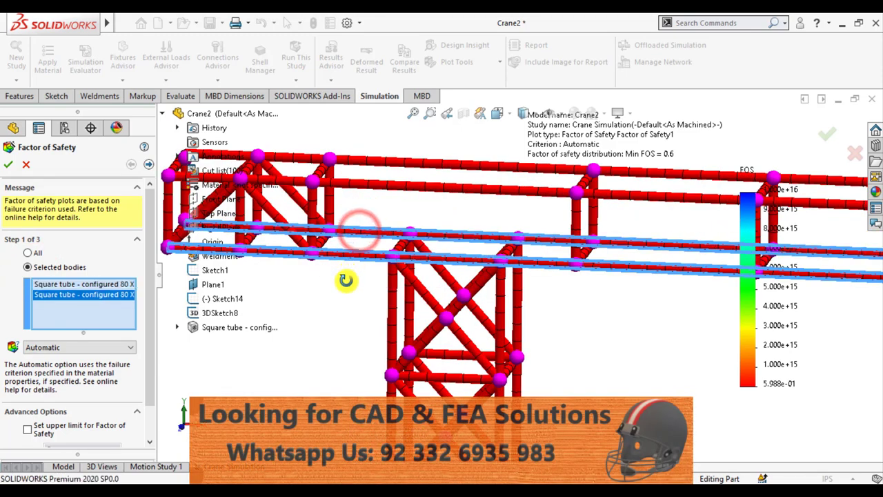
pyautogui.moveTo(344, 278); pyautogui.dragTo(346, 295, button='middle')
pyautogui.click(402, 247)
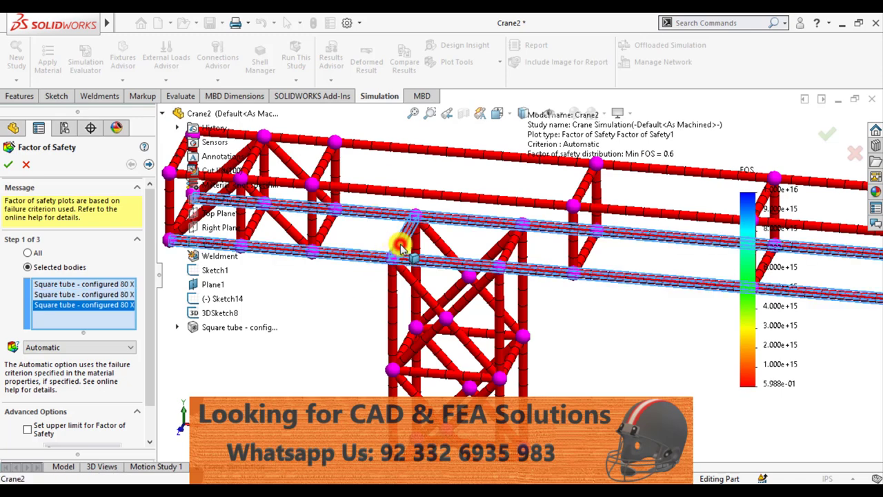
pyautogui.click(509, 256)
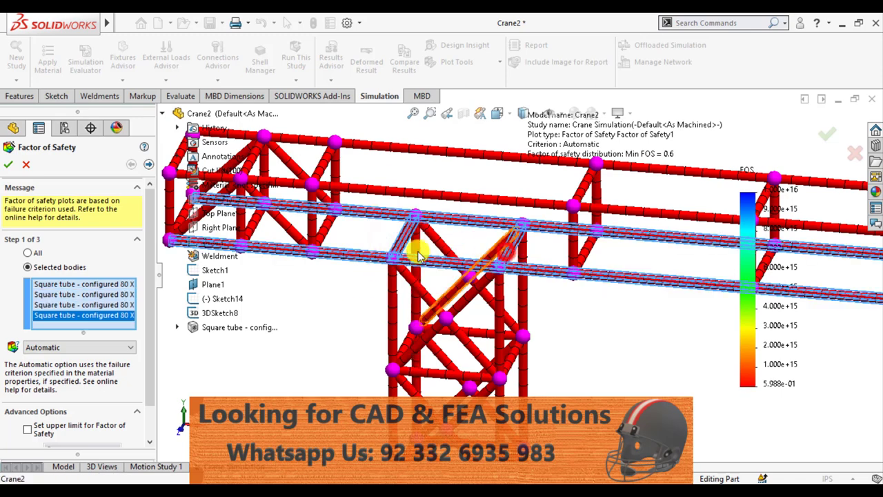
pyautogui.click(325, 240)
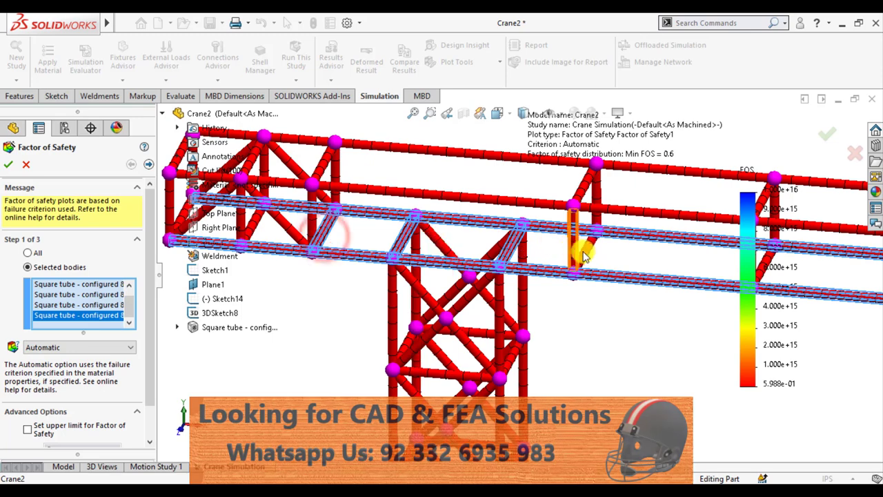
pyautogui.click(587, 250)
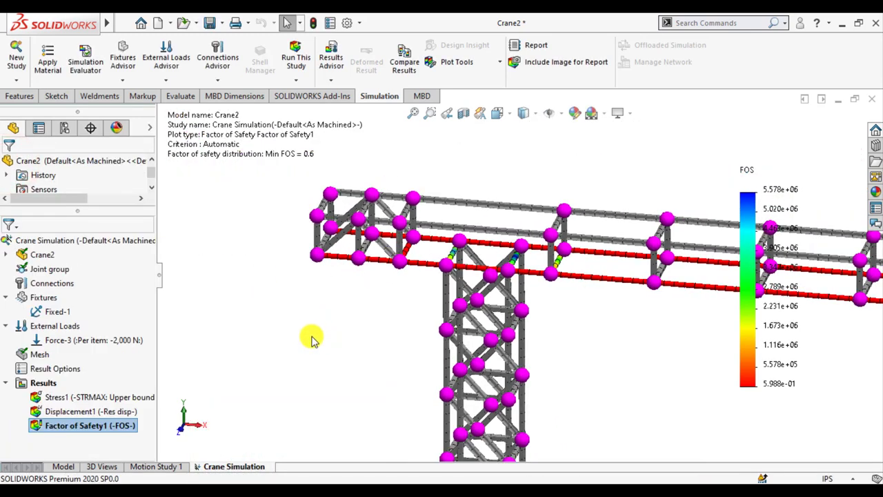
# Start a List Result Force on the results with the Front Plane as reference
pyautogui.rightClick(35, 384)
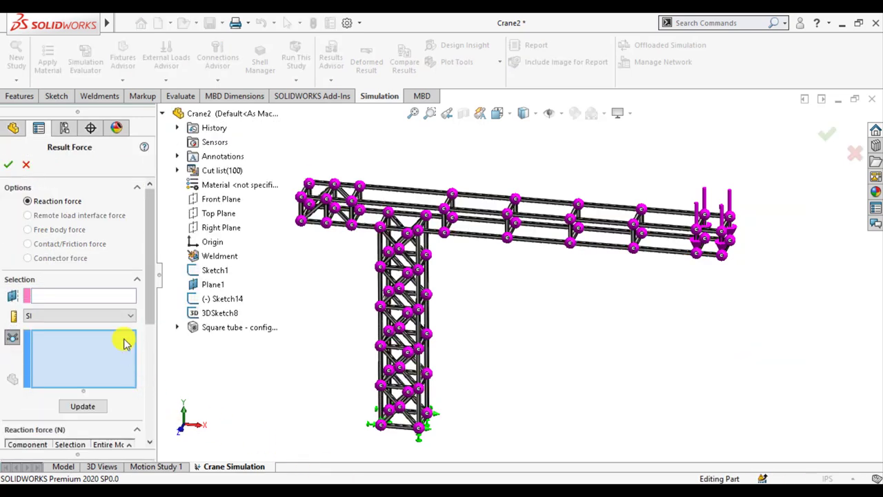
pyautogui.click(62, 296)
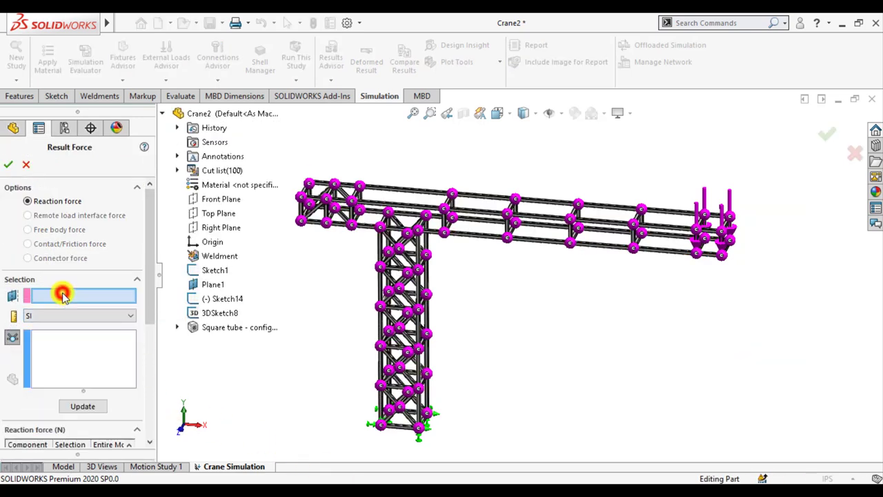
pyautogui.click(211, 200)
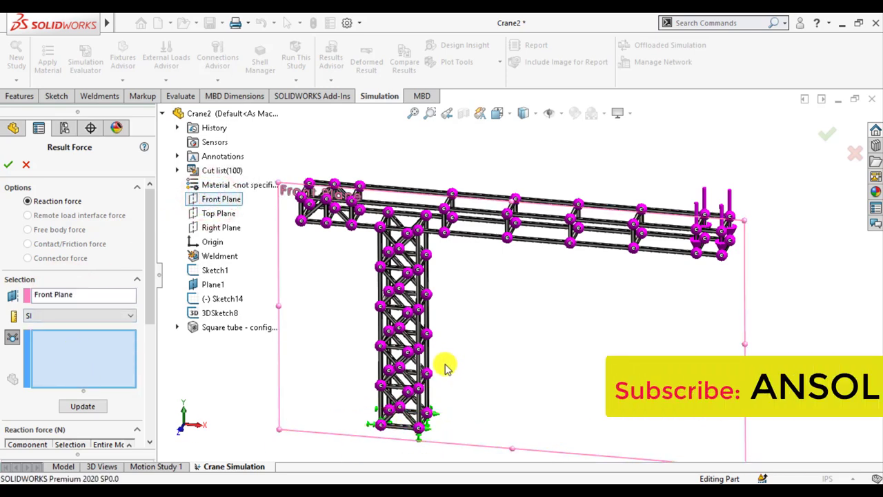
pyautogui.scroll(-2, 435, 386)
pyautogui.scroll(-3, 445, 365)
pyautogui.scroll(-3, 464, 340)
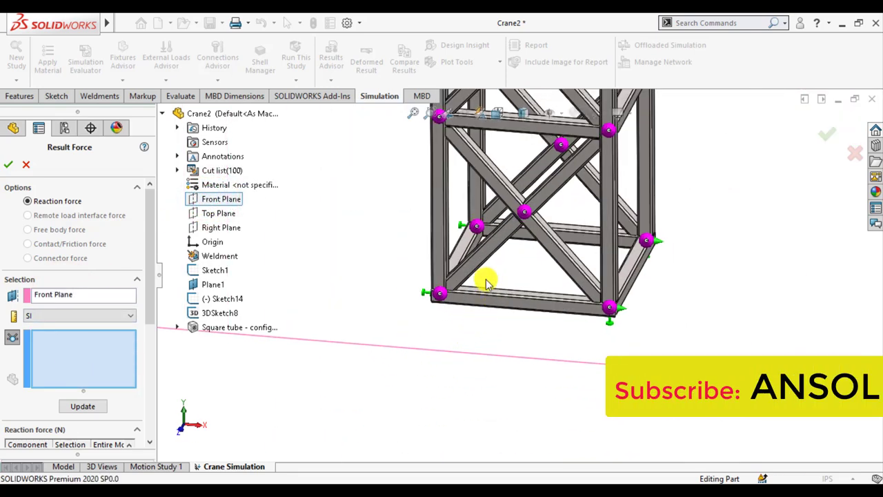
# Pick the three tower-base joints and move their force readouts aside
pyautogui.click(439, 293)
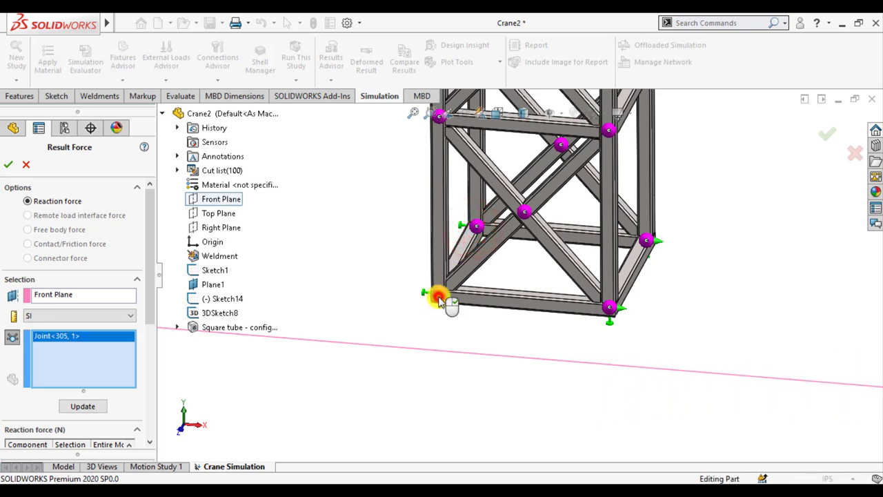
pyautogui.click(647, 240)
pyautogui.click(610, 307)
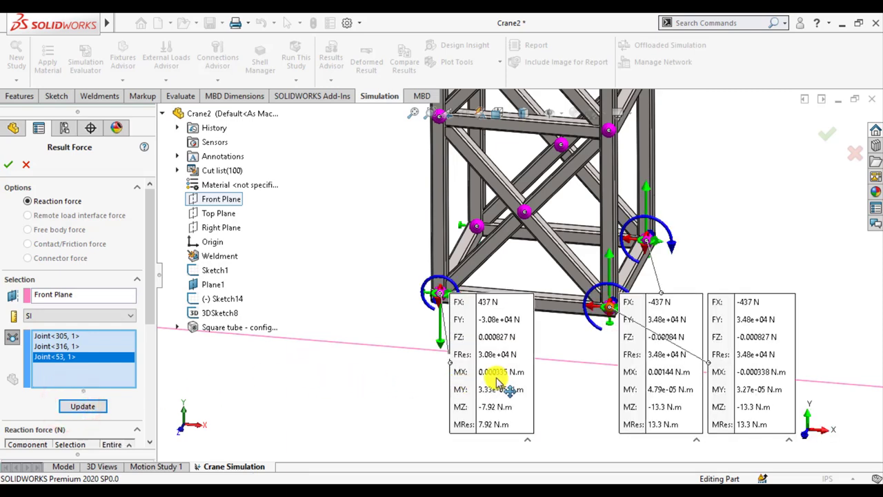
pyautogui.moveTo(495, 380); pyautogui.dragTo(328, 384)
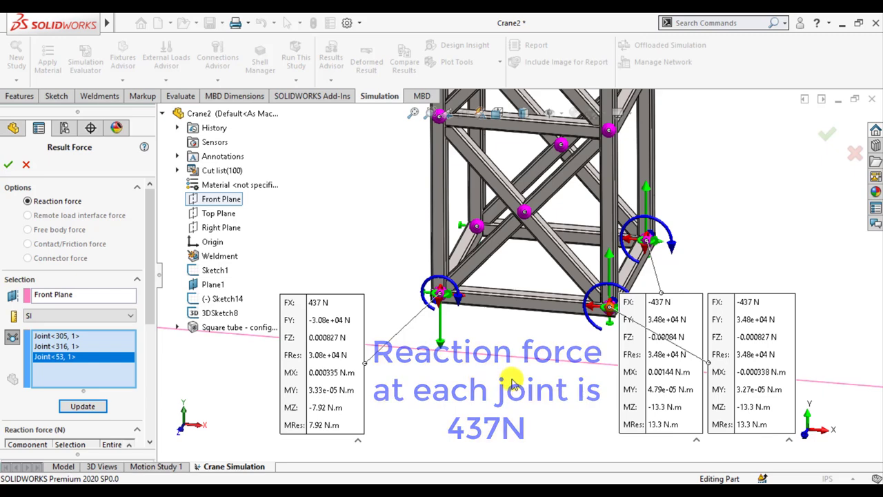
pyautogui.moveTo(658, 387); pyautogui.dragTo(447, 419)
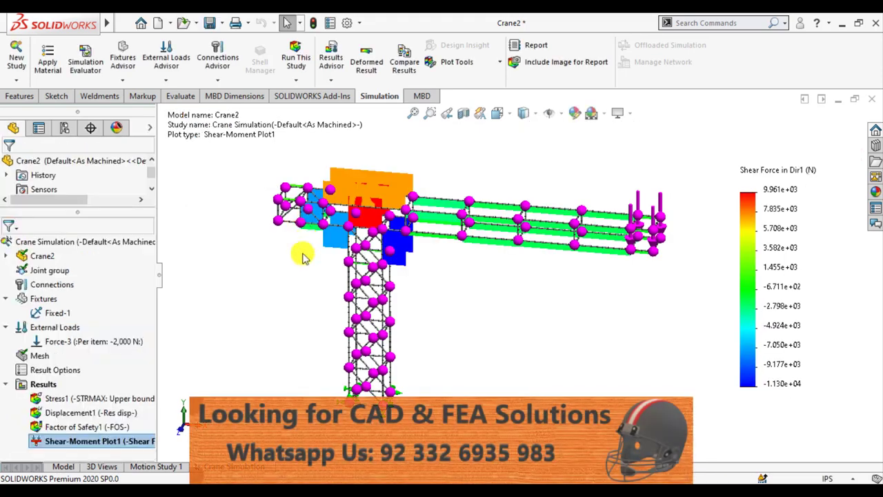
# Orbit and zoom the crane upright to inspect the peak shear where the boom meets the tower
pyautogui.moveTo(397, 289)
pyautogui.mouseDown(button='middle')
pyautogui.moveTo(399, 264)
pyautogui.moveTo(414, 272)
pyautogui.moveTo(418, 302)
pyautogui.moveTo(407, 299)
pyautogui.moveTo(402, 245)
pyautogui.moveTo(408, 270)
pyautogui.moveTo(407, 250)
pyautogui.moveTo(373, 298)
pyautogui.moveTo(400, 269)
pyautogui.moveTo(354, 256)
pyautogui.moveTo(366, 285)
pyautogui.moveTo(387, 262)
pyautogui.mouseUp(button='middle')
pyautogui.scroll(-3, 445, 229)
pyautogui.scroll(-3, 445, 230)
pyautogui.scroll(3, 282, 276)
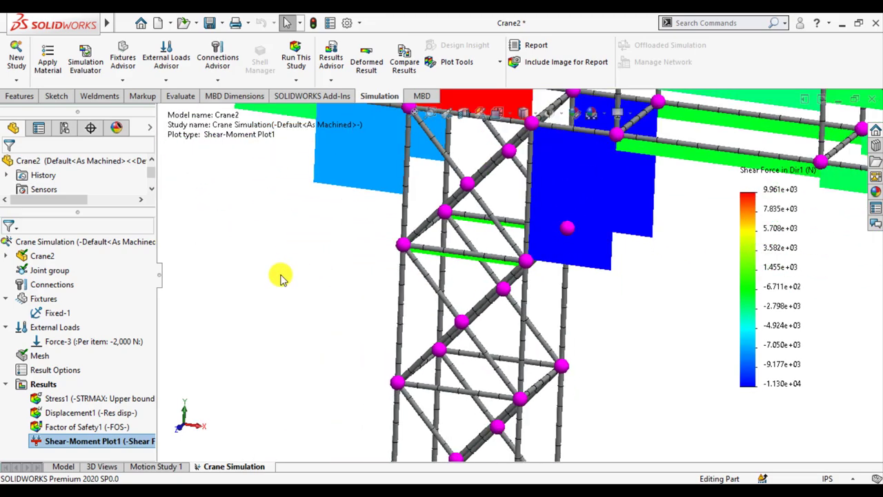
pyautogui.scroll(3, 256, 282)
pyautogui.scroll(2, 251, 285)
pyautogui.scroll(-3, 612, 257)
pyautogui.moveTo(600, 283)
pyautogui.mouseDown(button='middle')
pyautogui.moveTo(586, 307)
pyautogui.moveTo(536, 315)
pyautogui.moveTo(518, 335)
pyautogui.moveTo(518, 317)
pyautogui.mouseUp(button='middle')
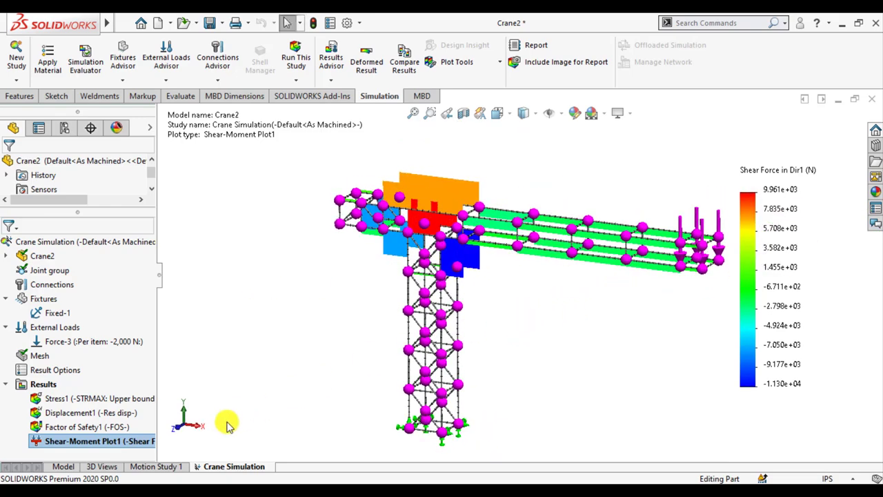